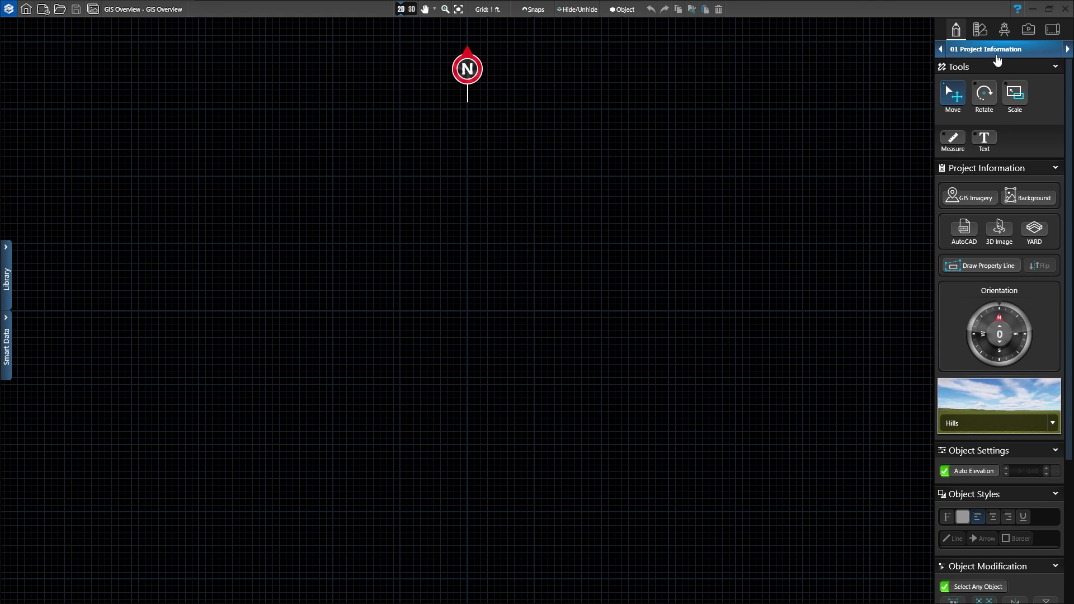
# Start the GIS imagery download, centre the map pin on the property lot, and continue to the preview.
pyautogui.click(966, 201)
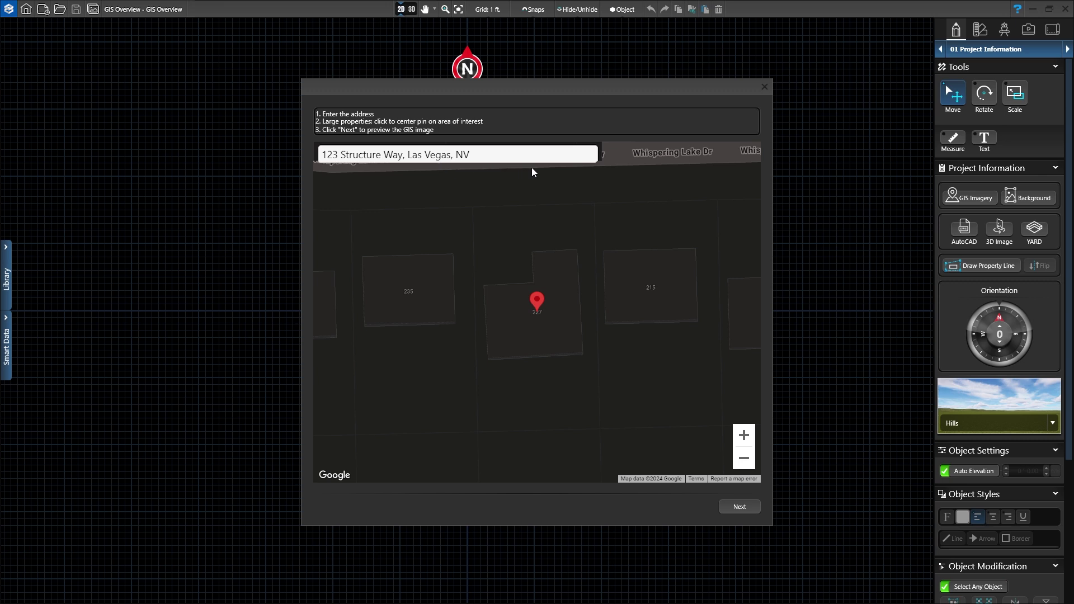
pyautogui.moveTo(539, 303)
pyautogui.mouseDown()
pyautogui.moveTo(526, 304)
pyautogui.moveTo(555, 303)
pyautogui.moveTo(536, 302)
pyautogui.mouseUp()
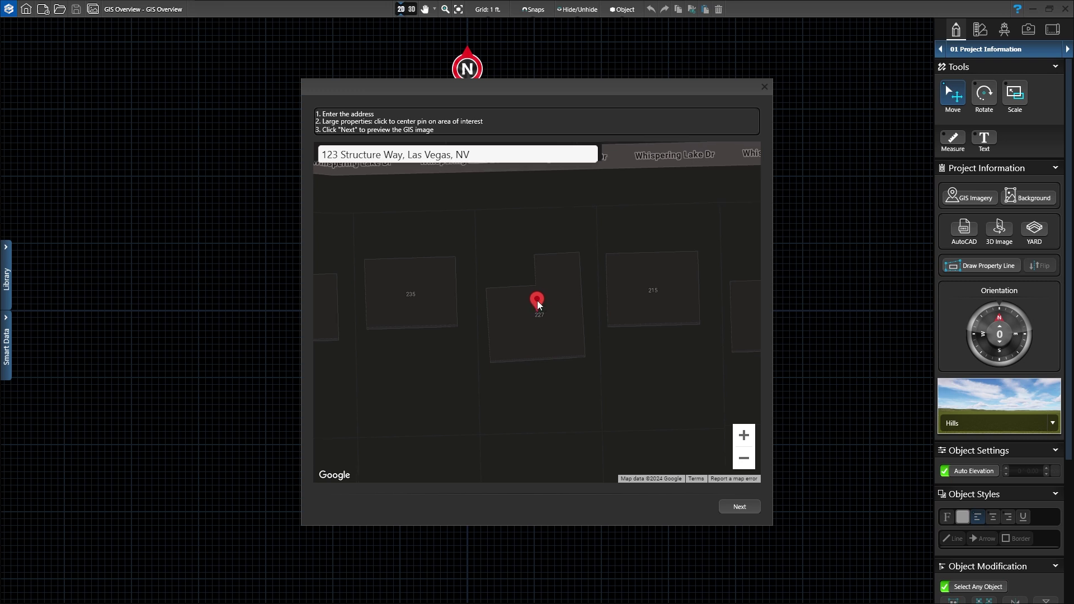
pyautogui.click(752, 506)
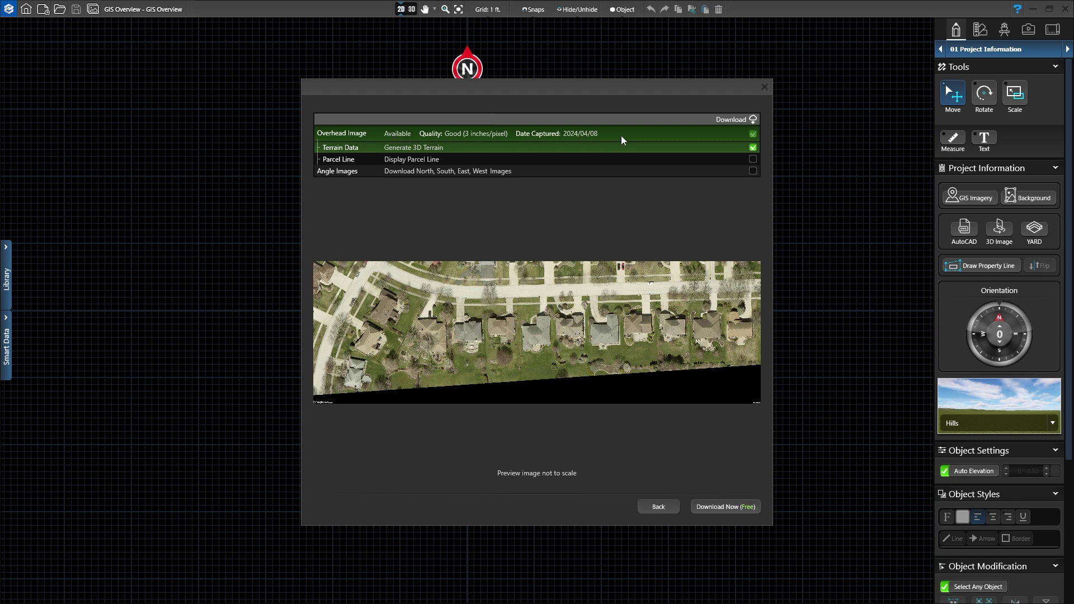
# Download the GIS data with Parcel Line and Angle Images included.
pyautogui.click(753, 160)
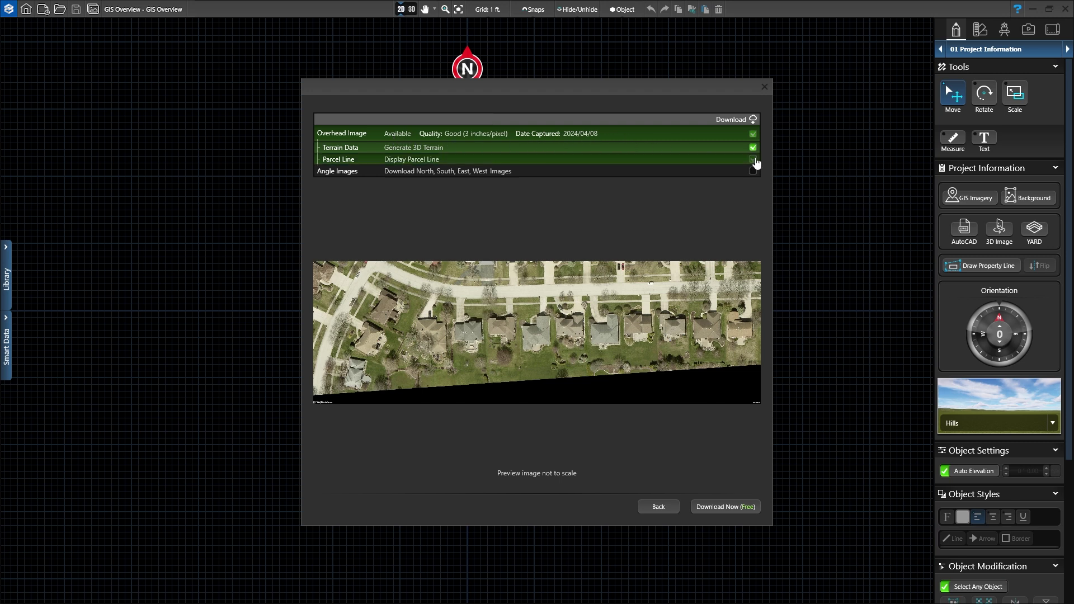
pyautogui.click(753, 171)
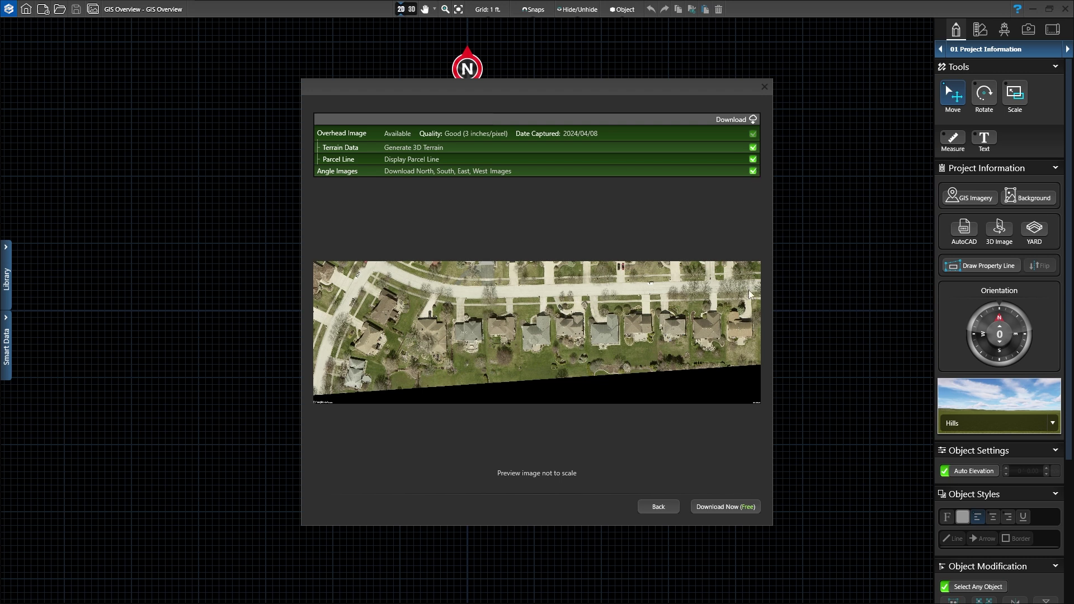
pyautogui.click(715, 506)
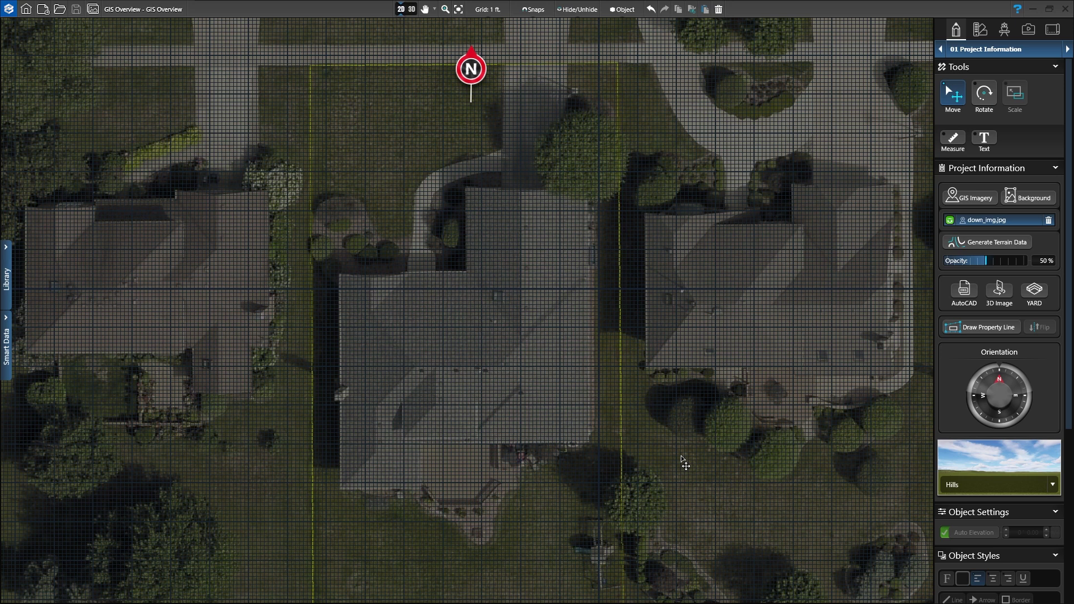
# Switch to the 04 Terrain section and check the terrain in 3D before returning to 2D.
pyautogui.click(987, 49)
pyautogui.click(978, 104)
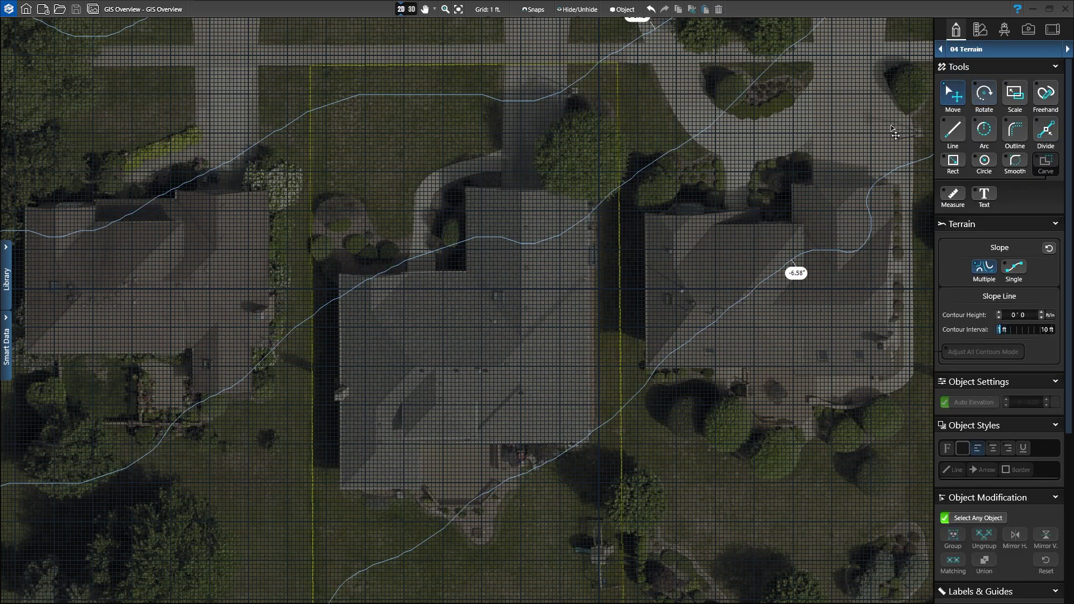
pyautogui.click(408, 10)
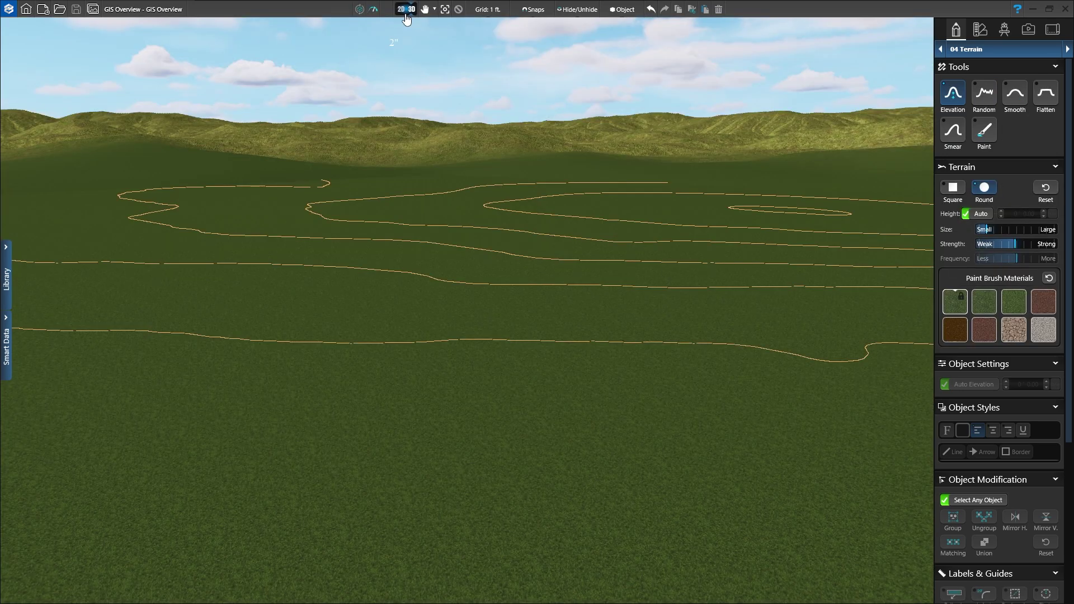
pyautogui.click(401, 10)
pyautogui.click(973, 55)
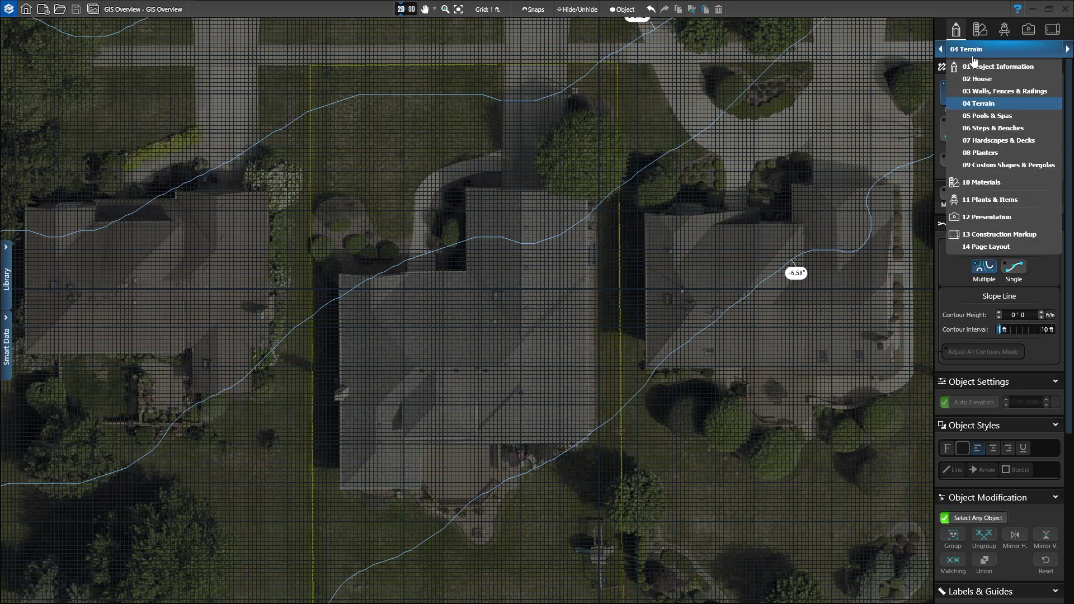
# Return to 01 Project Information and try the down_img.jpg layer opacity slider.
pyautogui.click(971, 66)
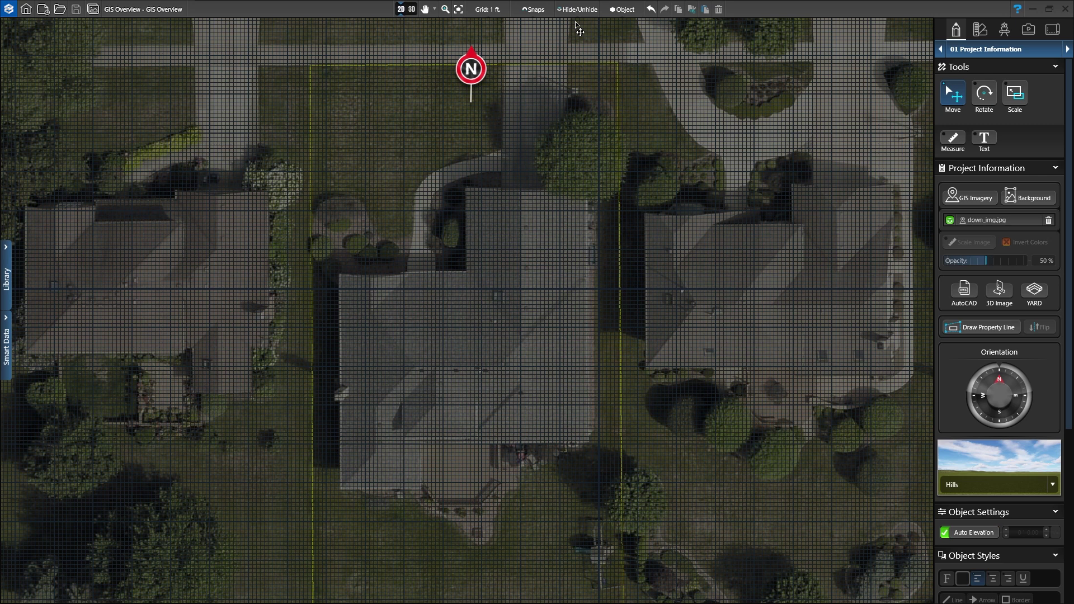
pyautogui.click(993, 221)
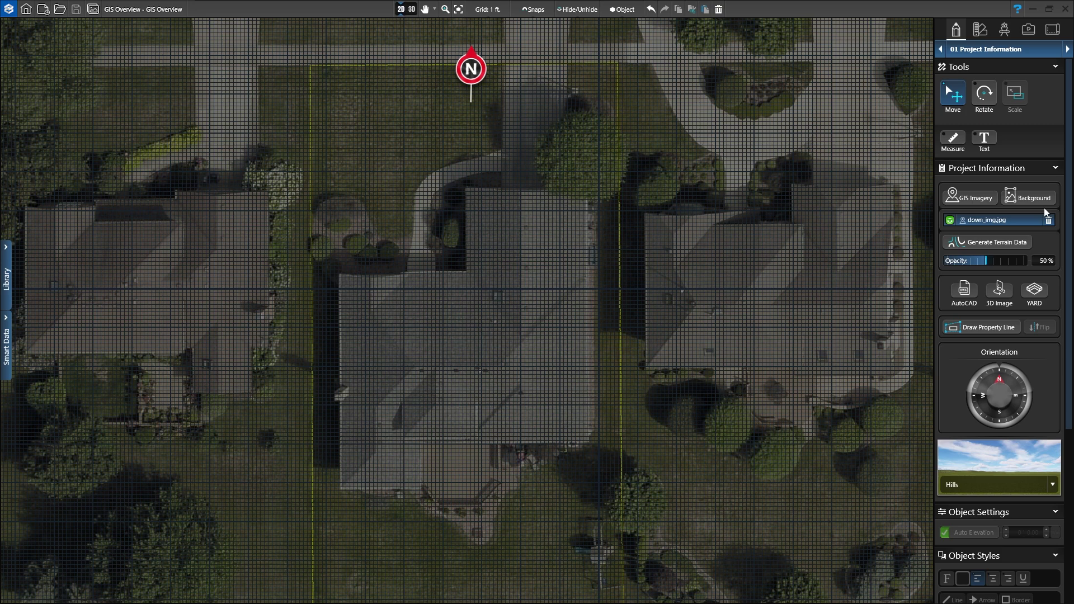
pyautogui.moveTo(989, 265)
pyautogui.mouseDown()
pyautogui.moveTo(978, 266)
pyautogui.moveTo(987, 270)
pyautogui.mouseUp()
# Rotate the aerial image so north points down and slide it to centre the lot.
pyautogui.click(983, 94)
pyautogui.moveTo(828, 240)
pyautogui.mouseDown()
pyautogui.moveTo(809, 358)
pyautogui.moveTo(736, 437)
pyautogui.moveTo(642, 483)
pyautogui.moveTo(522, 496)
pyautogui.moveTo(456, 480)
pyautogui.moveTo(474, 495)
pyautogui.mouseUp()
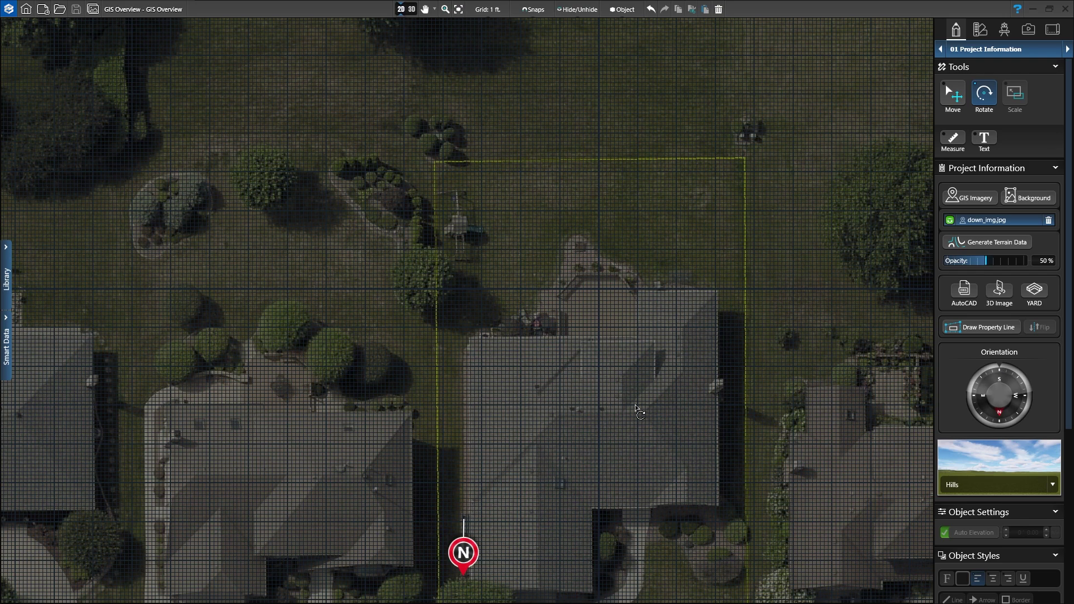
pyautogui.click(955, 107)
pyautogui.moveTo(644, 381)
pyautogui.mouseDown()
pyautogui.moveTo(618, 366)
pyautogui.moveTo(579, 307)
pyautogui.moveTo(539, 290)
pyautogui.mouseUp()
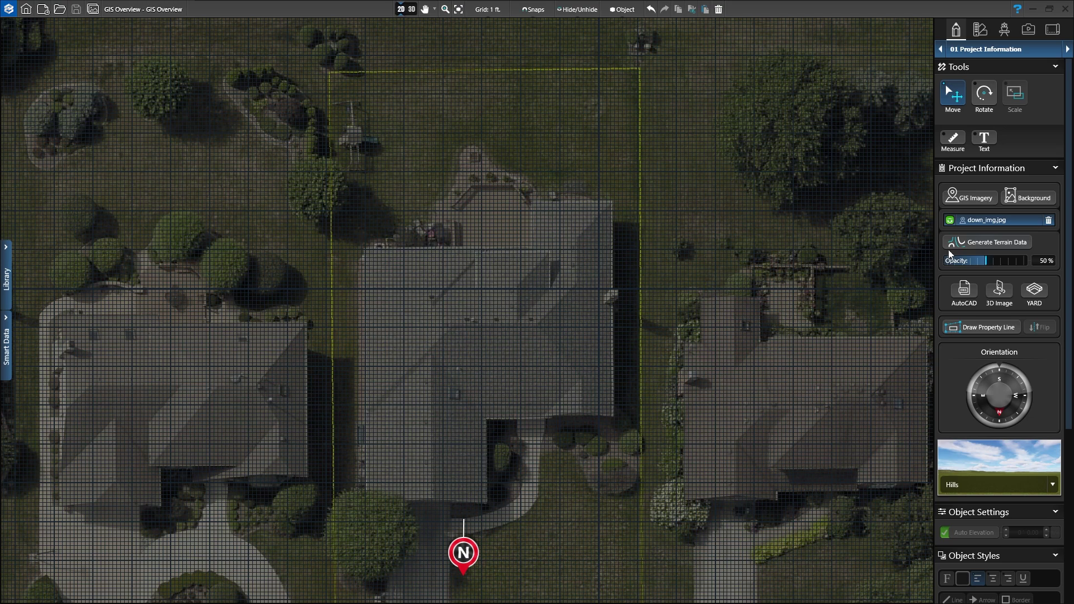
# Generate terrain data, accepting the reset warning, and switch to the 02 House section.
pyautogui.click(967, 242)
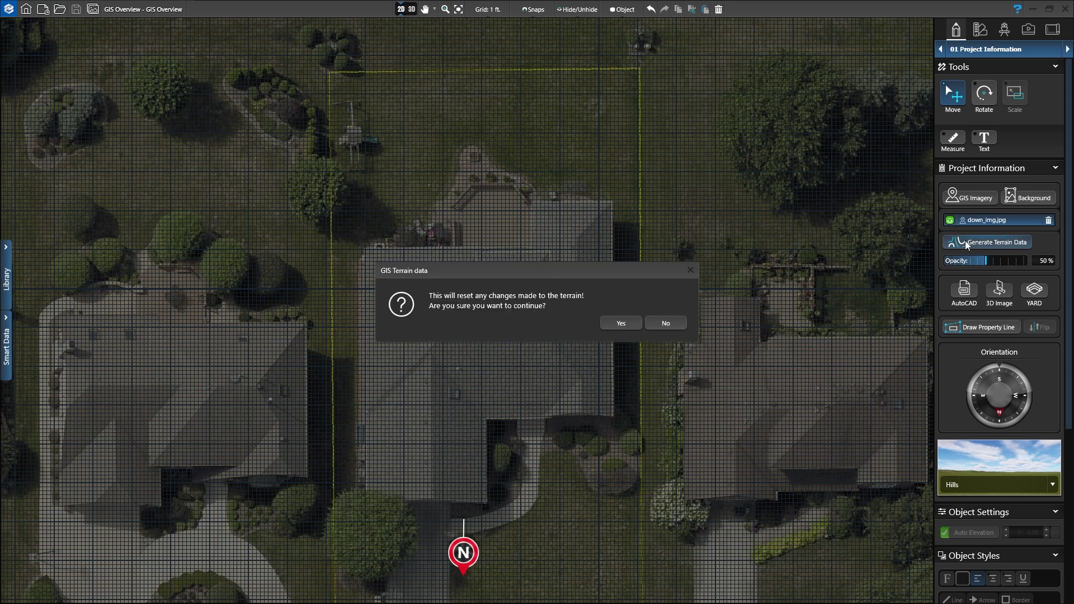
pyautogui.click(607, 323)
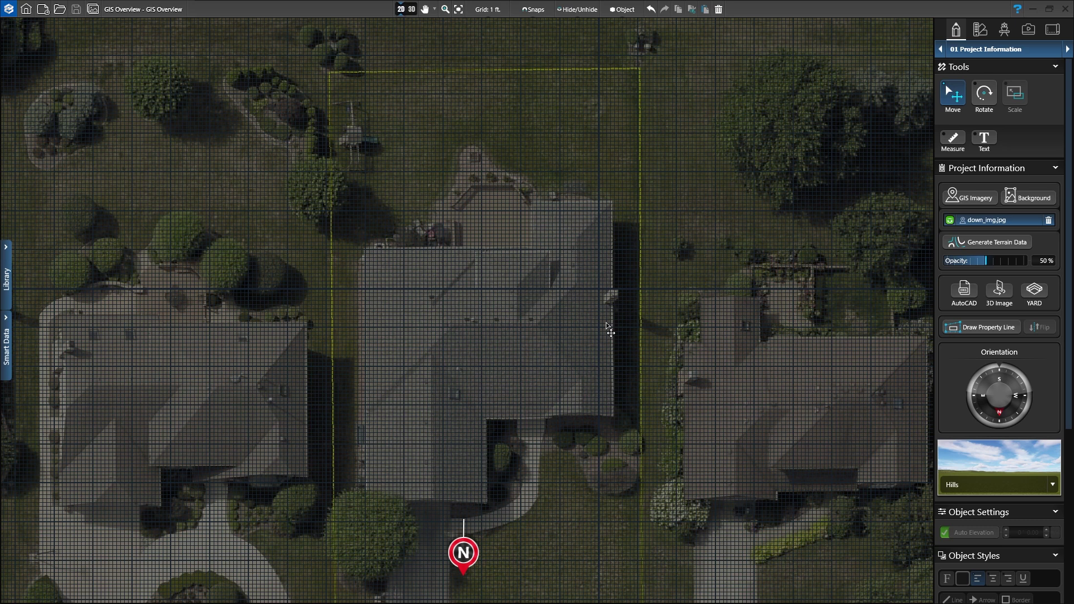
pyautogui.click(987, 49)
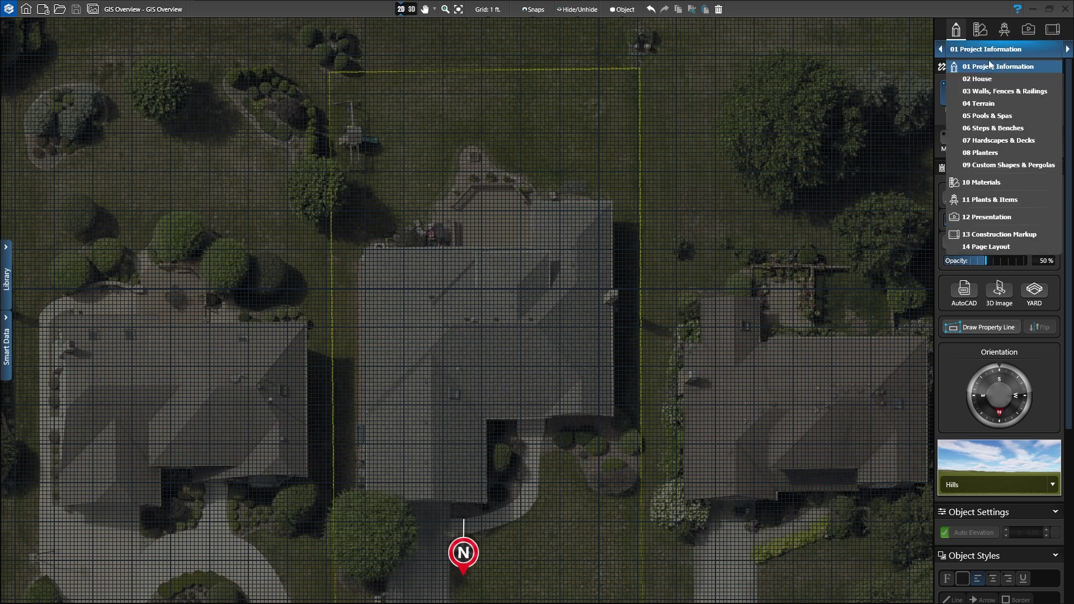
pyautogui.click(988, 61)
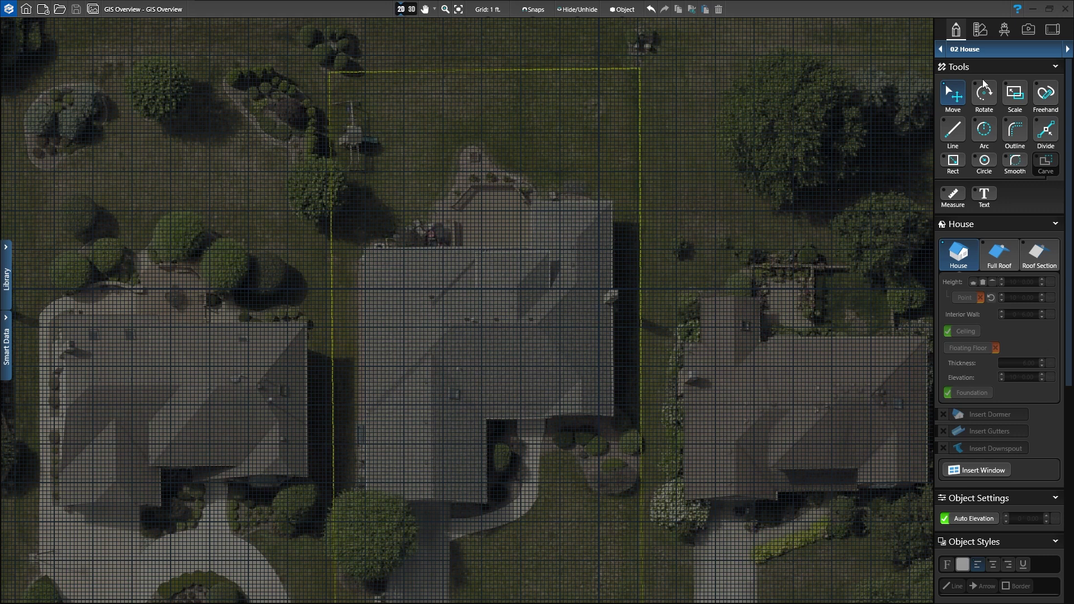
# Trace the L-shaped house outline around the eight roof corners and view it in 3D.
pyautogui.click(952, 130)
pyautogui.click(611, 203)
pyautogui.click(532, 204)
pyautogui.click(533, 250)
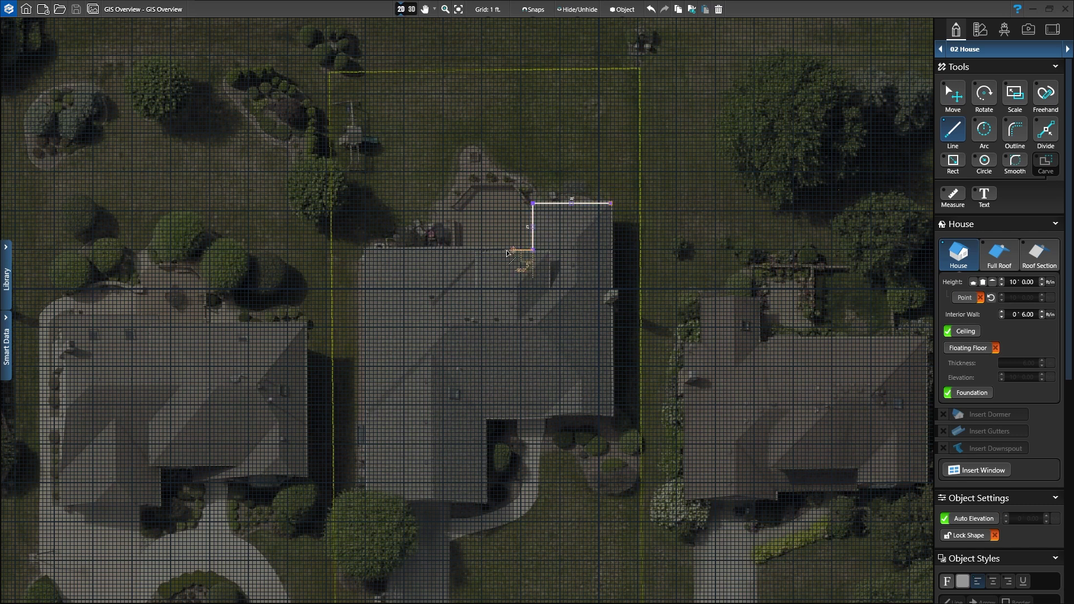
pyautogui.click(365, 250)
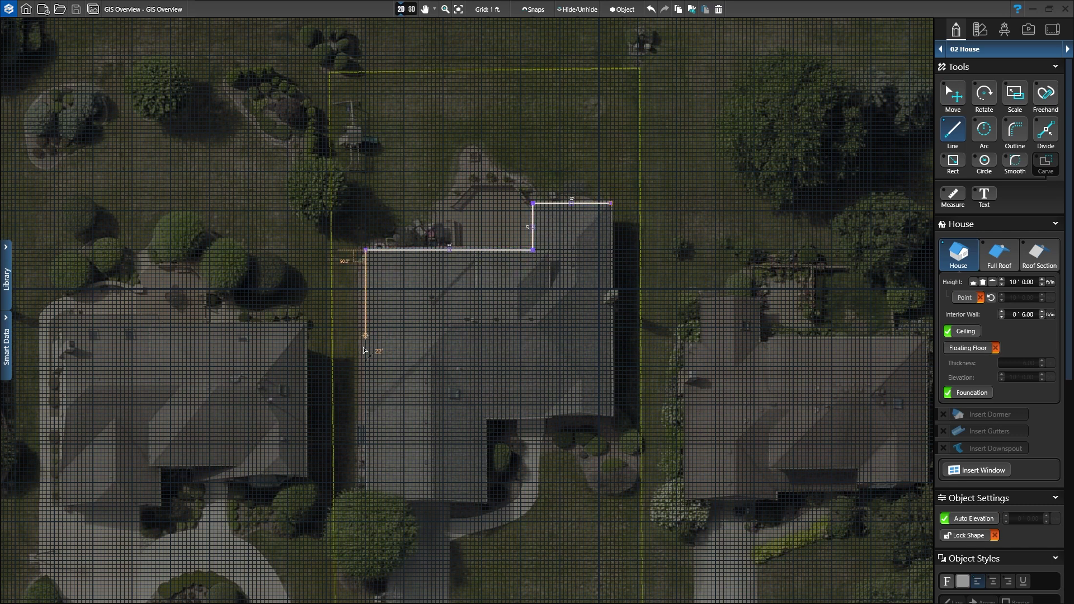
pyautogui.click(365, 502)
pyautogui.click(482, 502)
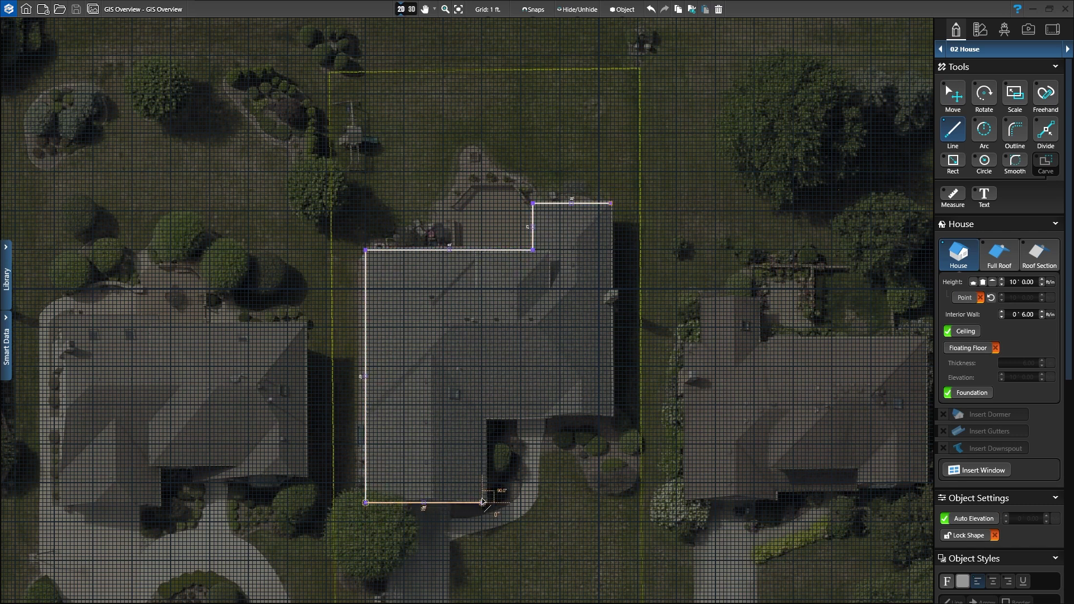
pyautogui.click(482, 417)
pyautogui.click(611, 417)
pyautogui.click(611, 204)
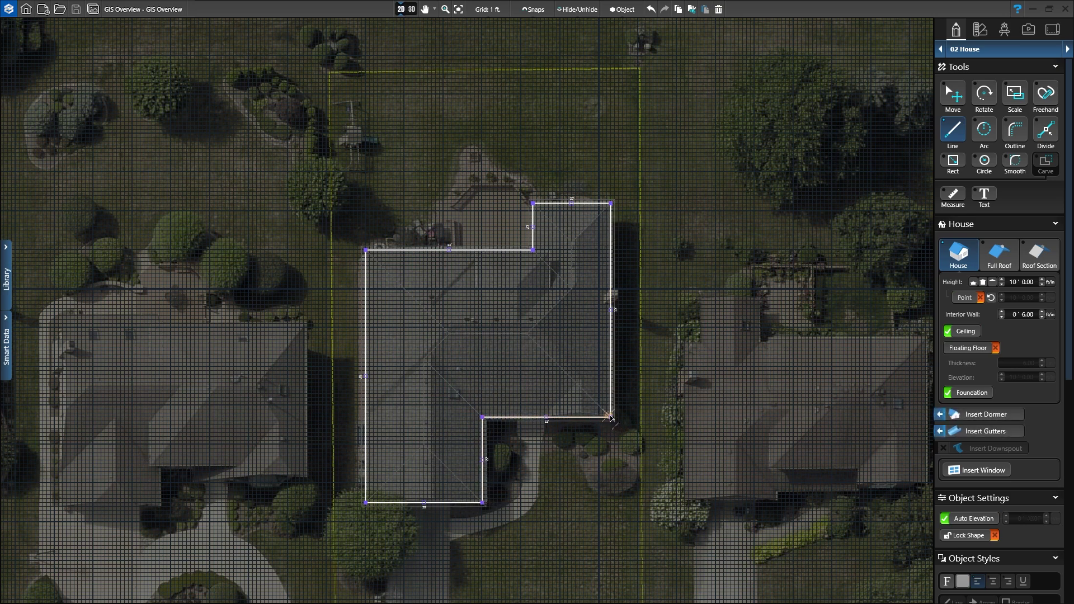
pyautogui.click(410, 10)
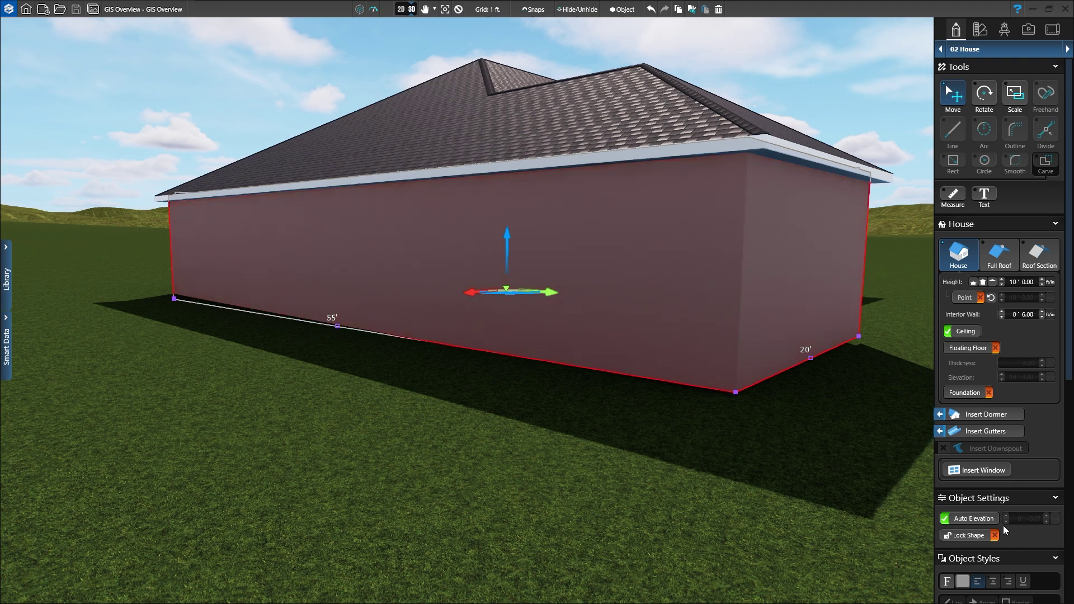
# Turn off Auto Elevation and lower the house elevation to 0' -4.00.
pyautogui.click(970, 519)
pyautogui.click(1046, 521)
pyautogui.click(1046, 522)
pyautogui.click(1047, 522)
pyautogui.click(1047, 521)
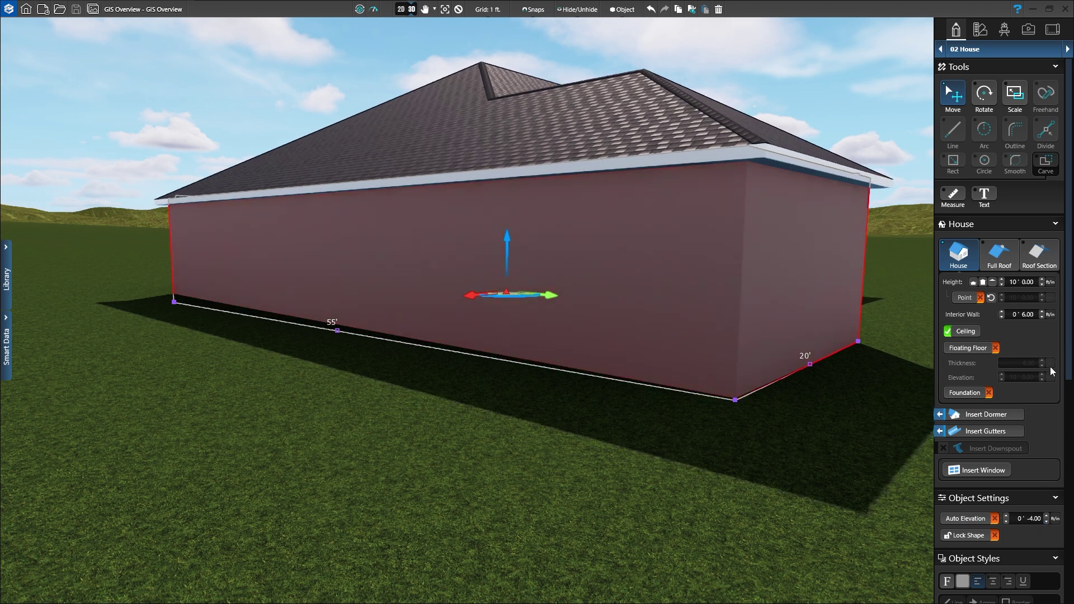
# Raise the house wall height to 10' 4.00.
pyautogui.click(1040, 281)
pyautogui.click(1041, 281)
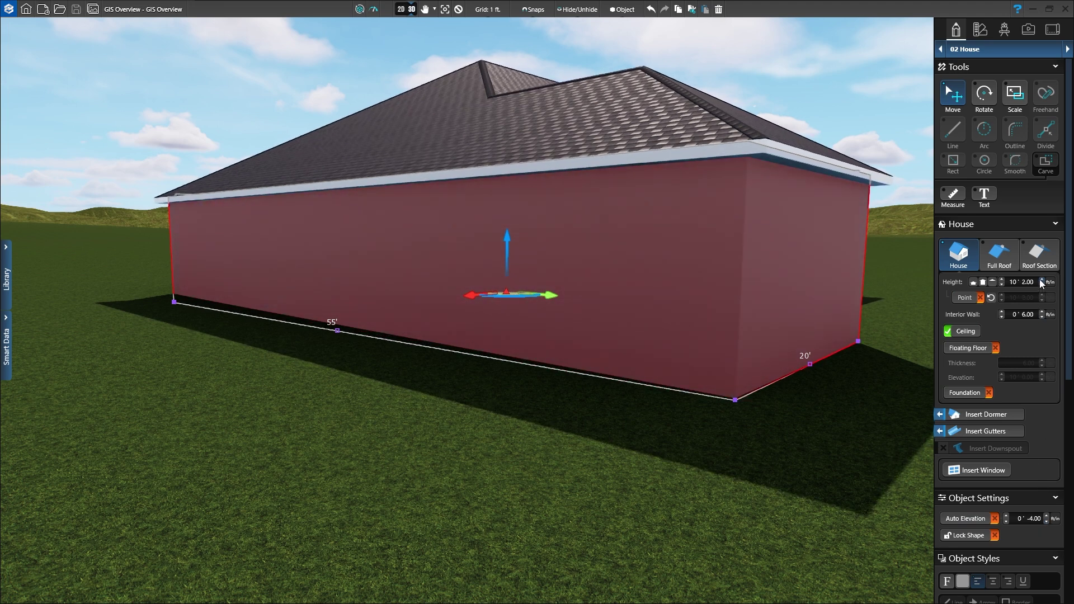
pyautogui.click(1041, 281)
pyautogui.click(1041, 281)
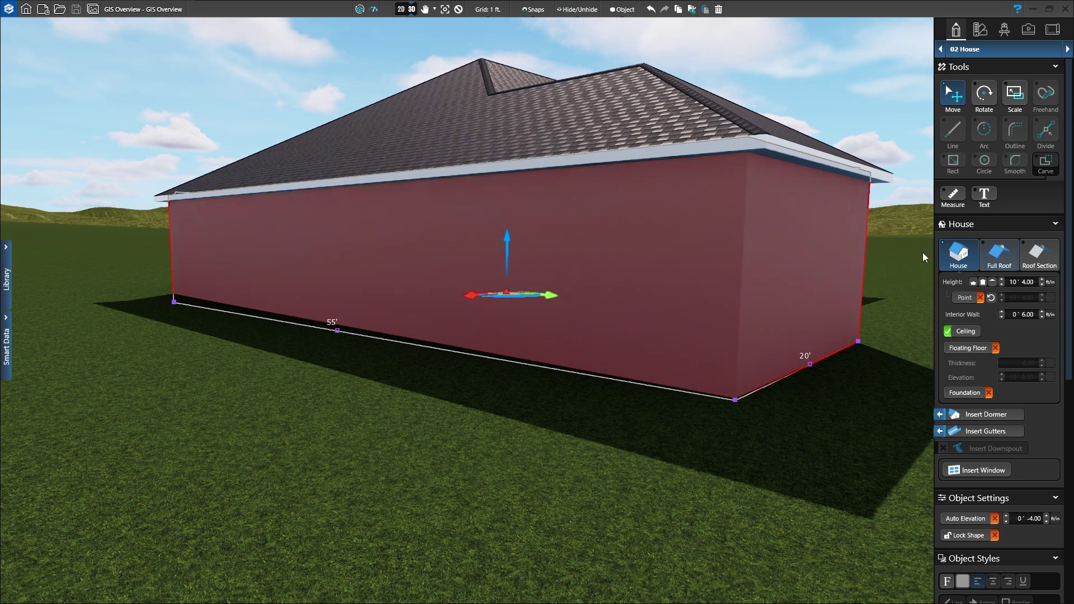
pyautogui.click(93, 10)
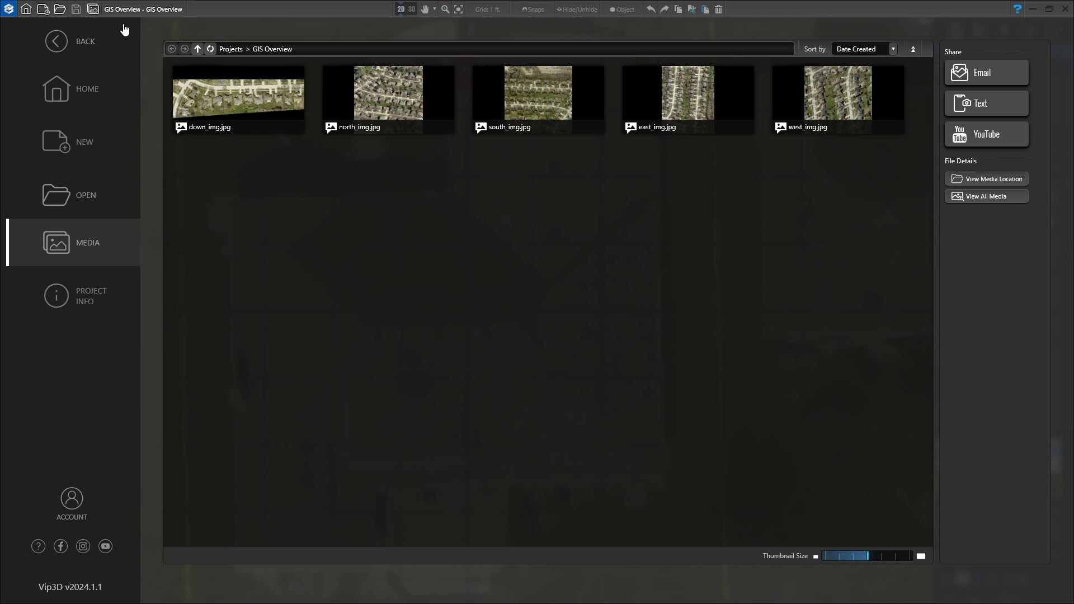
# Open north_img.jpg from Media and view it at 50% zoom.
pyautogui.doubleClick(381, 118)
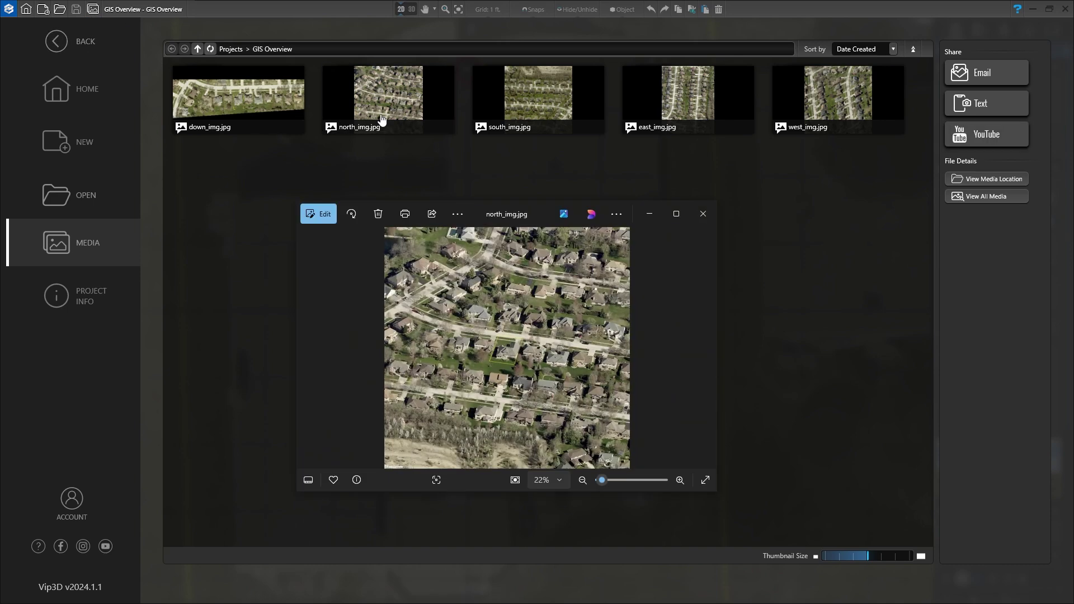
pyautogui.click(552, 477)
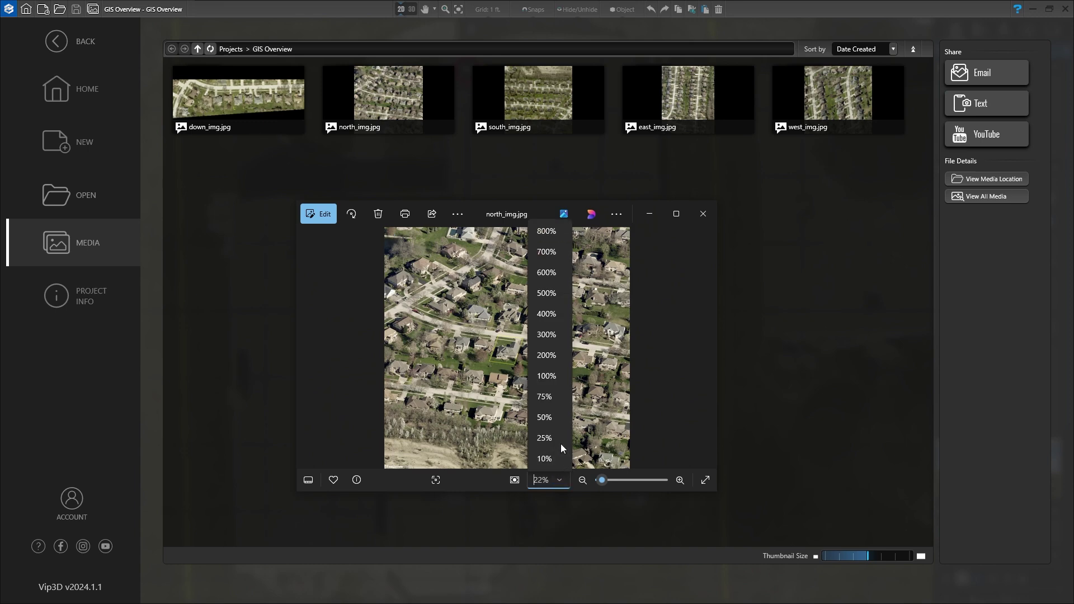
pyautogui.click(559, 420)
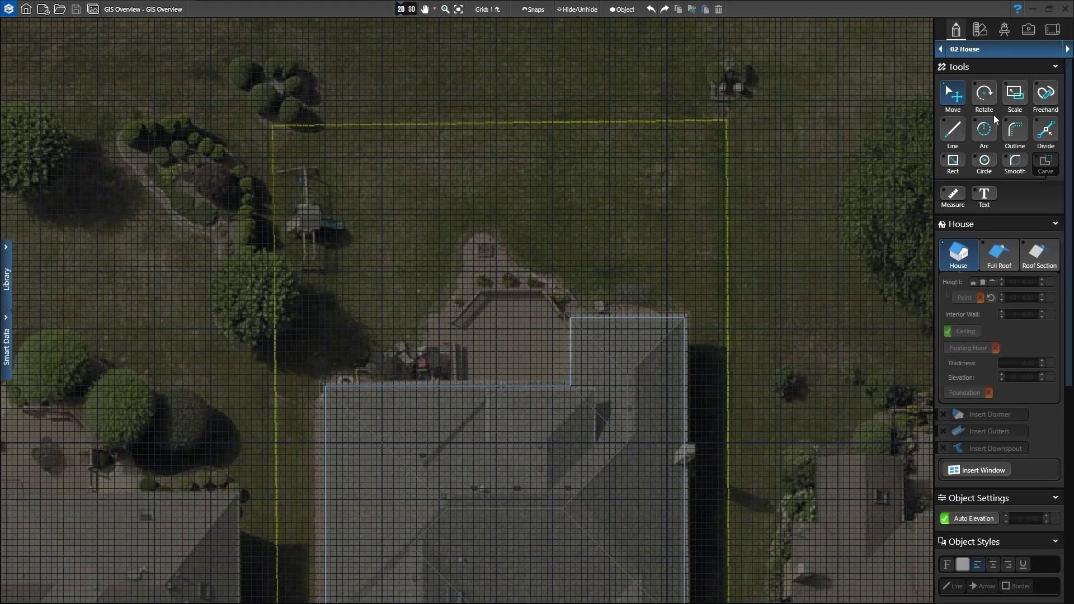
# In Walls, Fences & Railings, start the fence with 9' and 63' runs along the left property line.
pyautogui.click(1009, 54)
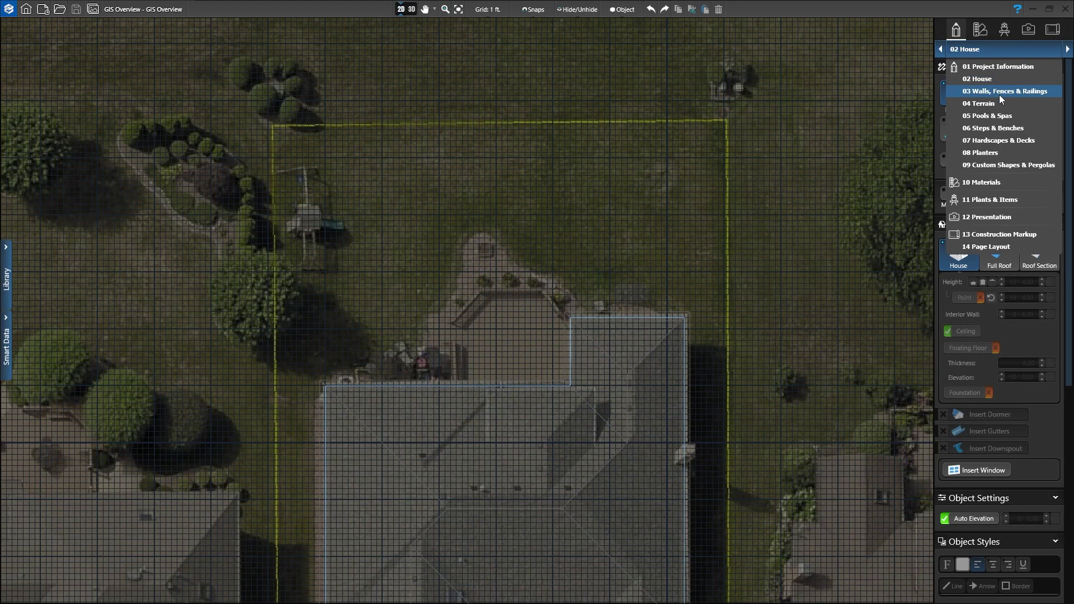
pyautogui.click(998, 95)
pyautogui.click(953, 134)
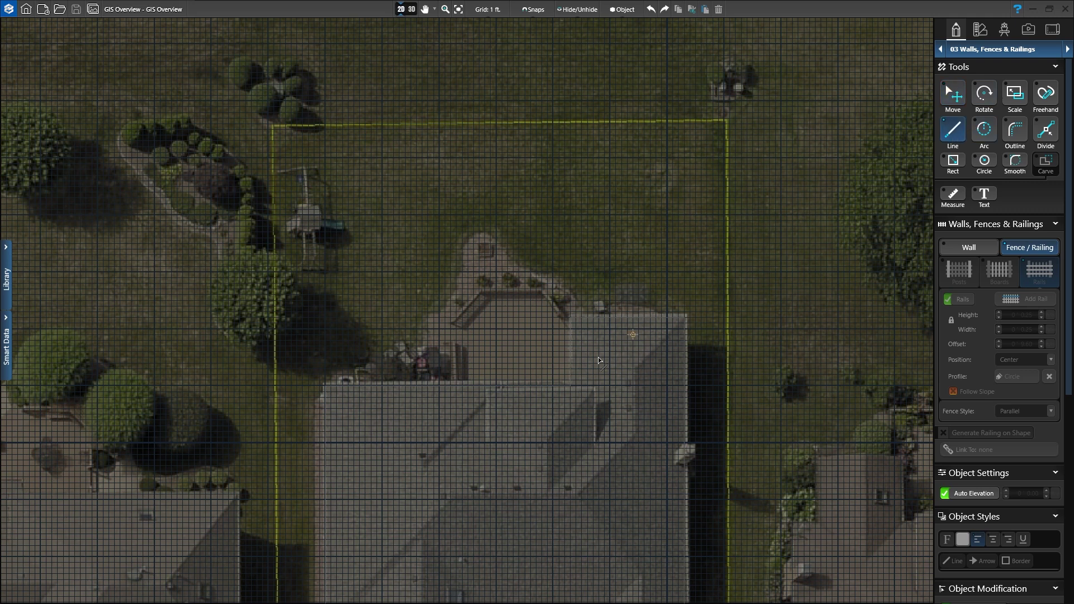
pyautogui.click(326, 482)
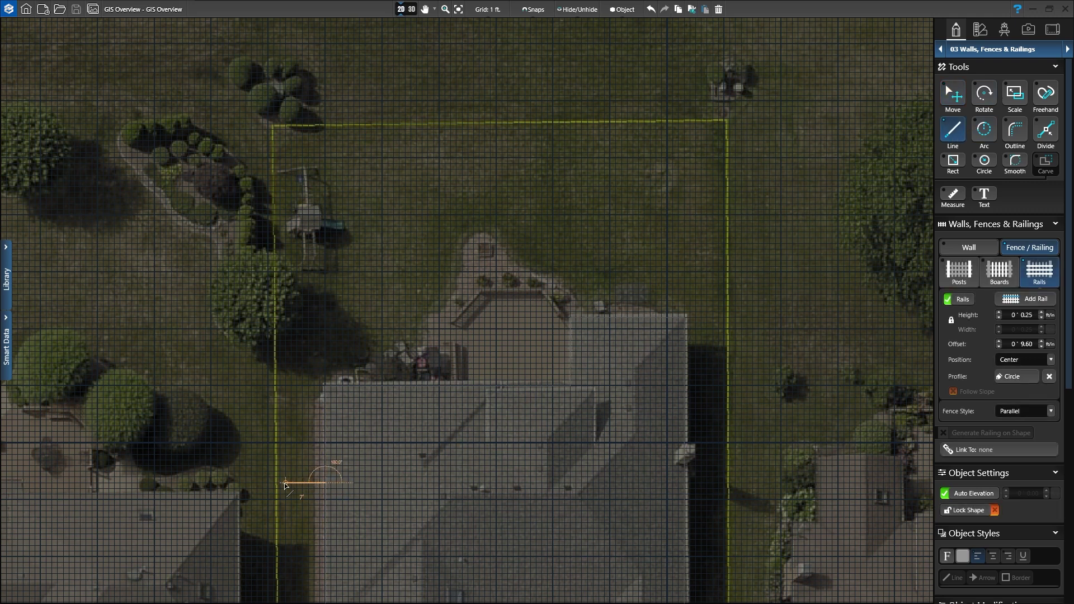
pyautogui.click(274, 482)
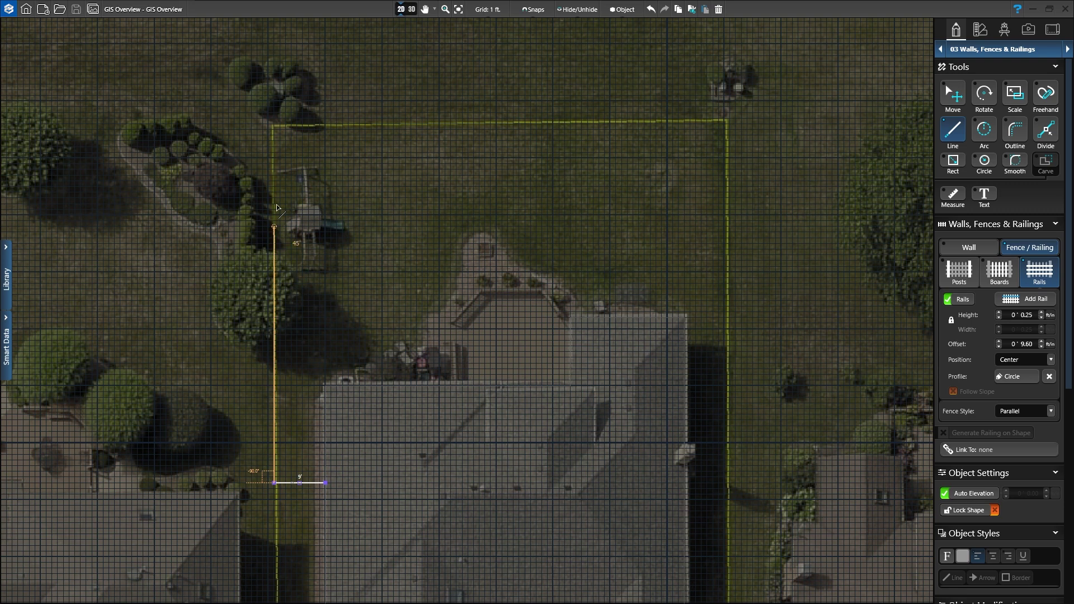
pyautogui.click(272, 124)
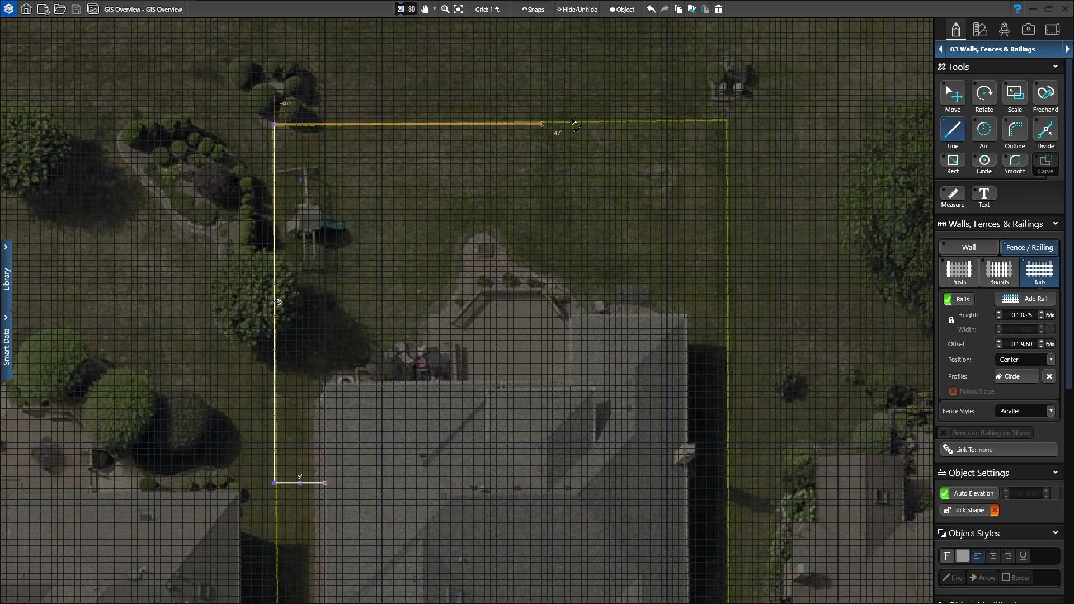
# Continue the fence 80' across the back, 53' down, 8' back, then measure the 8' gap.
pyautogui.click(729, 124)
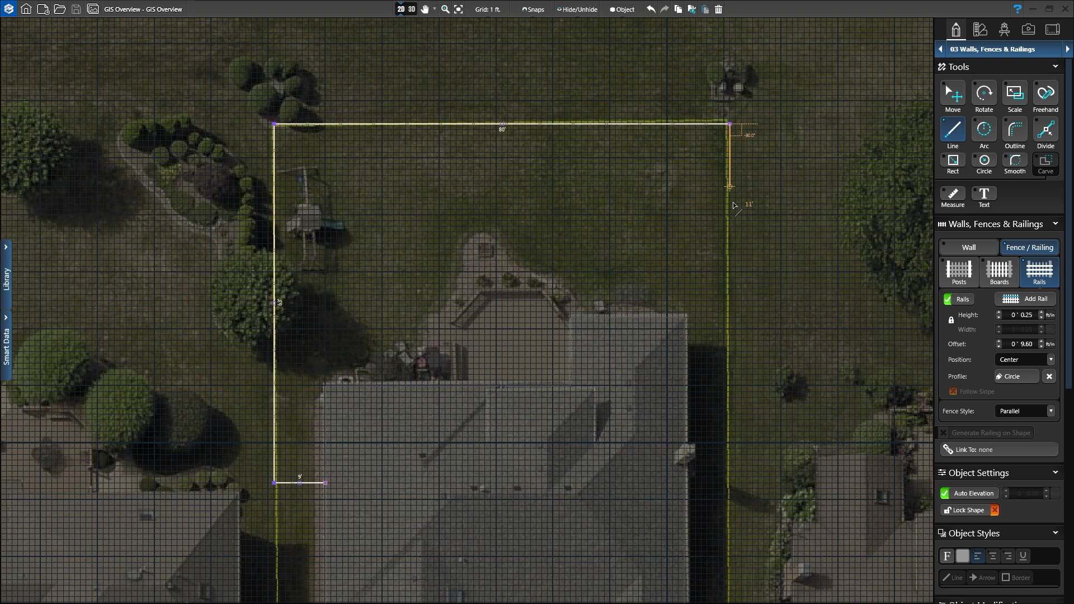
pyautogui.click(730, 426)
pyautogui.click(684, 427)
pyautogui.rightClick(685, 435)
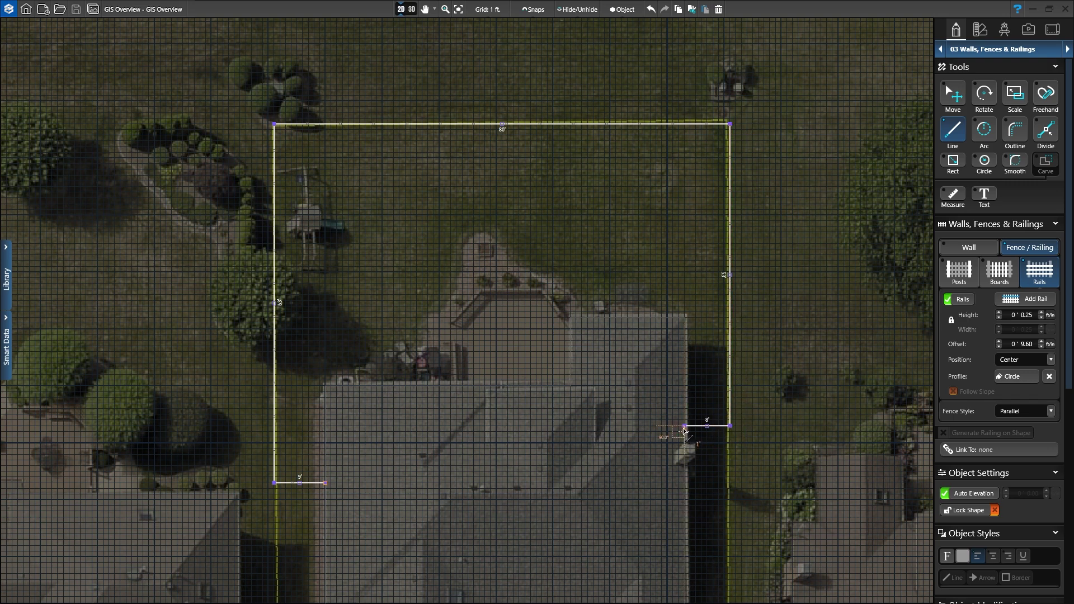
pyautogui.click(954, 195)
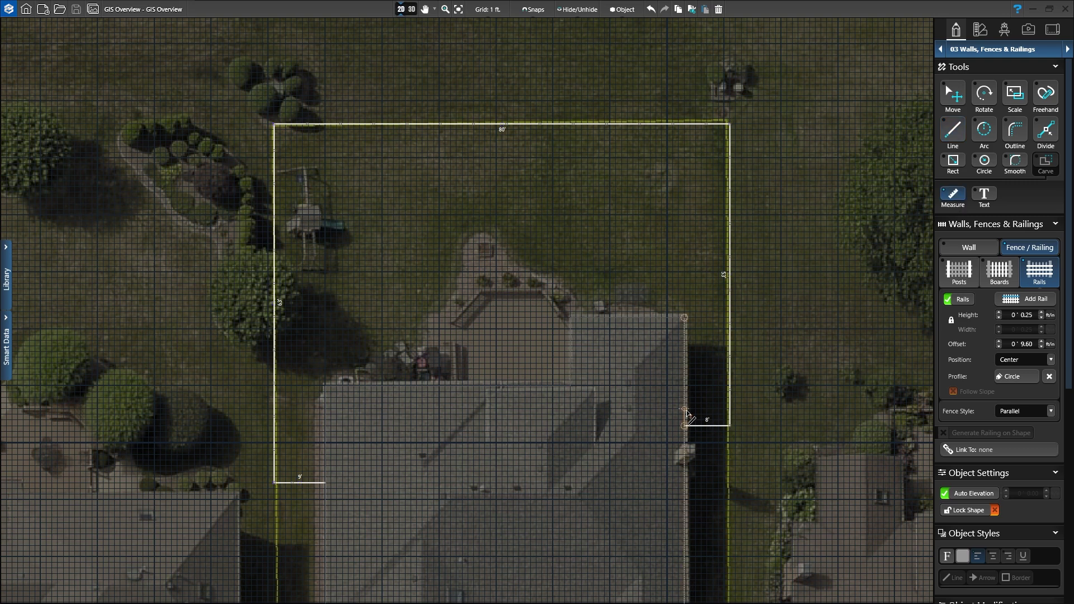
pyautogui.moveTo(686, 409); pyautogui.dragTo(729, 411)
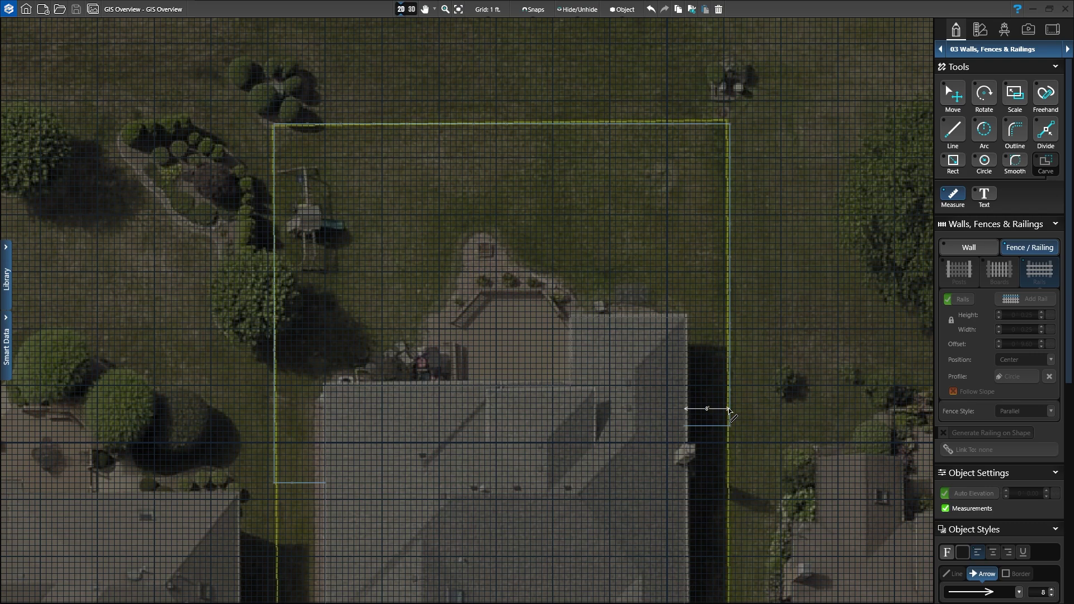
# Add a 5' dimension from the front property line across the sidewalk.
pyautogui.moveTo(506, 485); pyautogui.dragTo(538, 5, button='middle')
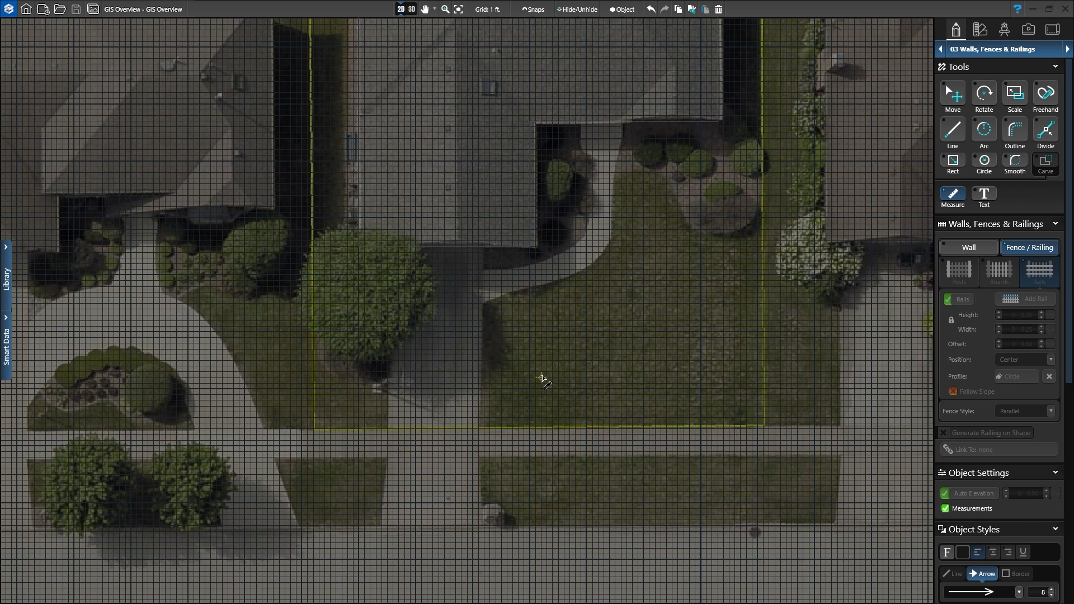
pyautogui.scroll(3, 519, 448)
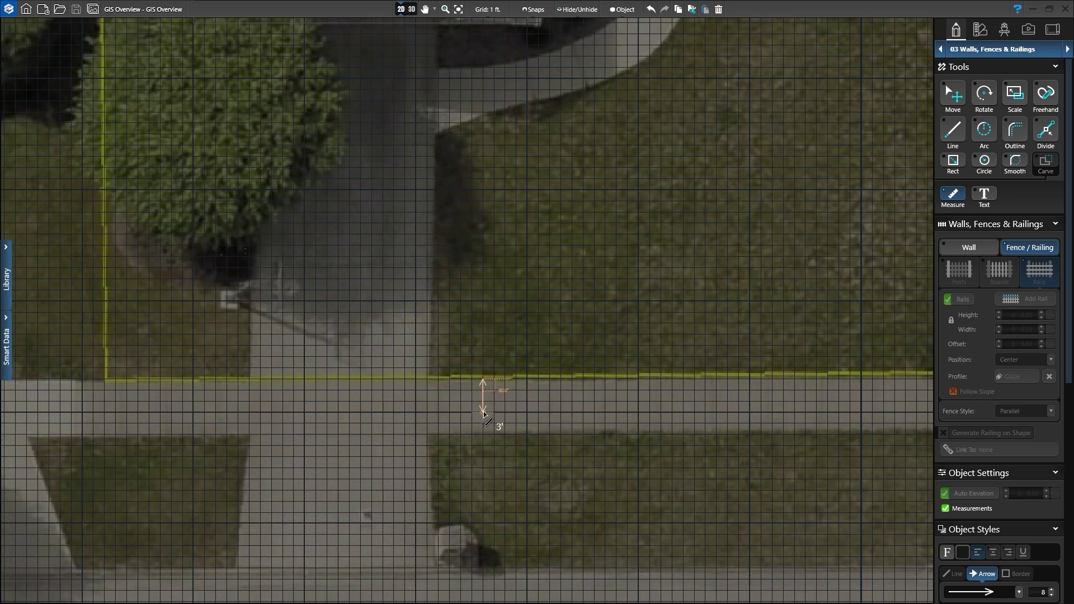
pyautogui.click(484, 433)
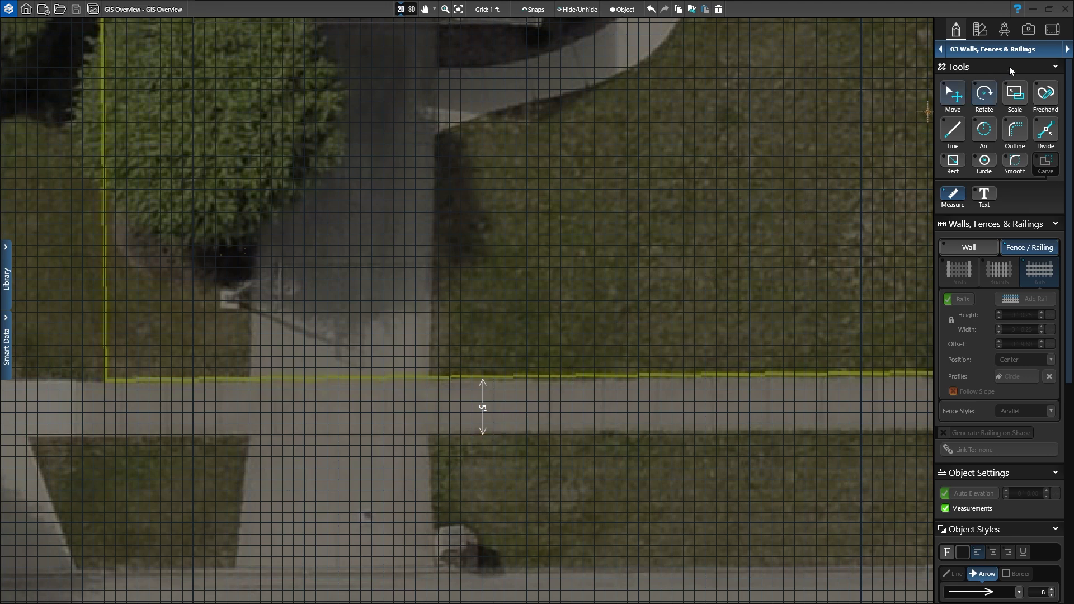
# Switch to Construction Markup mode and advance to 14 Page Layout showing the site plan at 1/16" = 1 ft.
pyautogui.click(1052, 30)
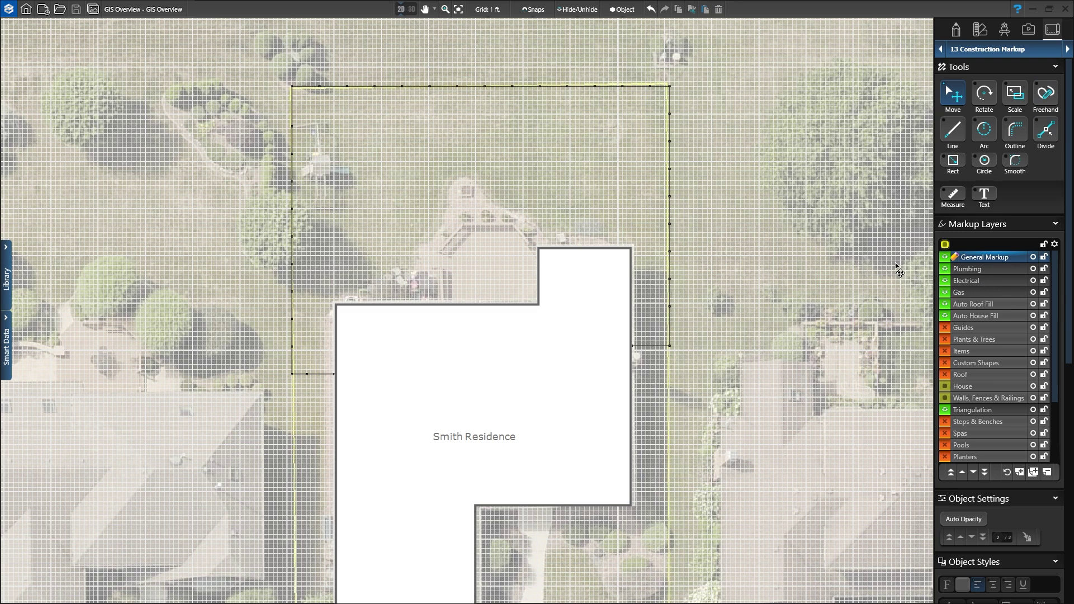
pyautogui.click(1066, 50)
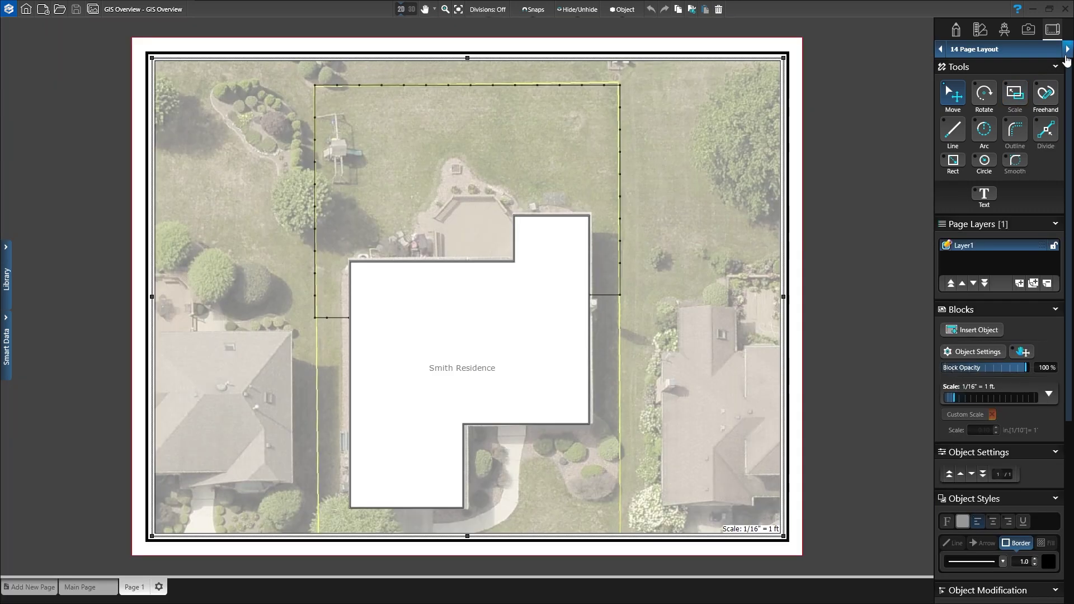